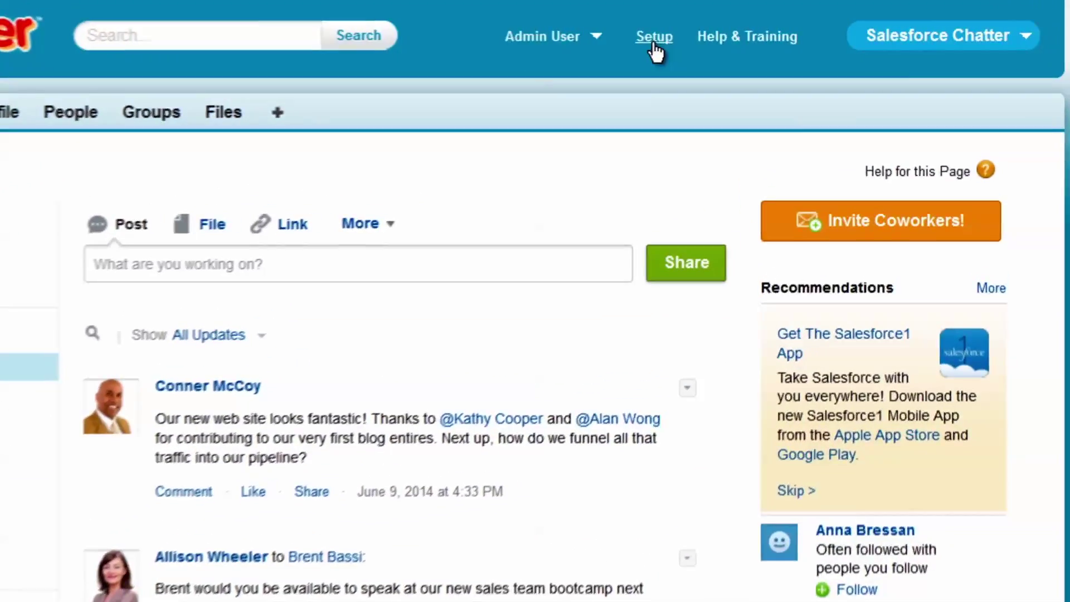
Turn on Enable Enhanced Profile User Interface in the User Interface settings and save
click(634, 46)
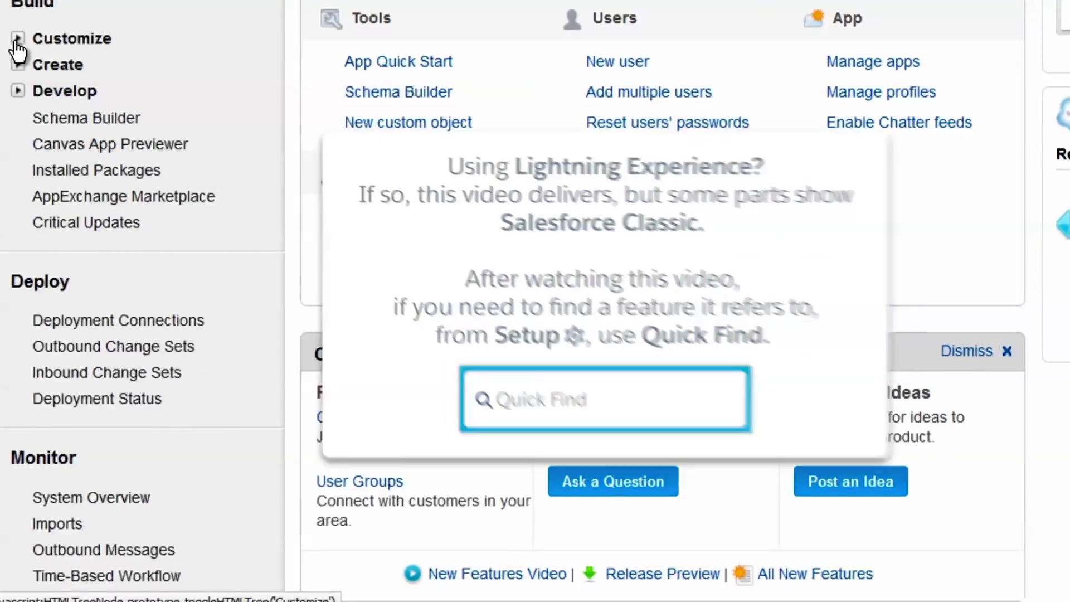
click(2, 175)
scroll(203, 282, down, 8)
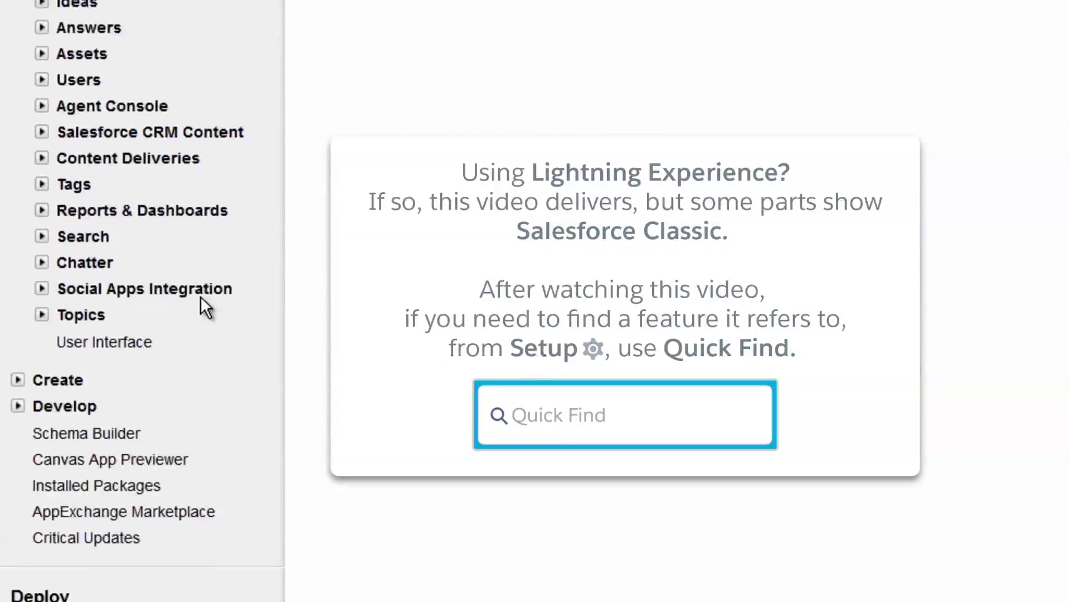
click(134, 304)
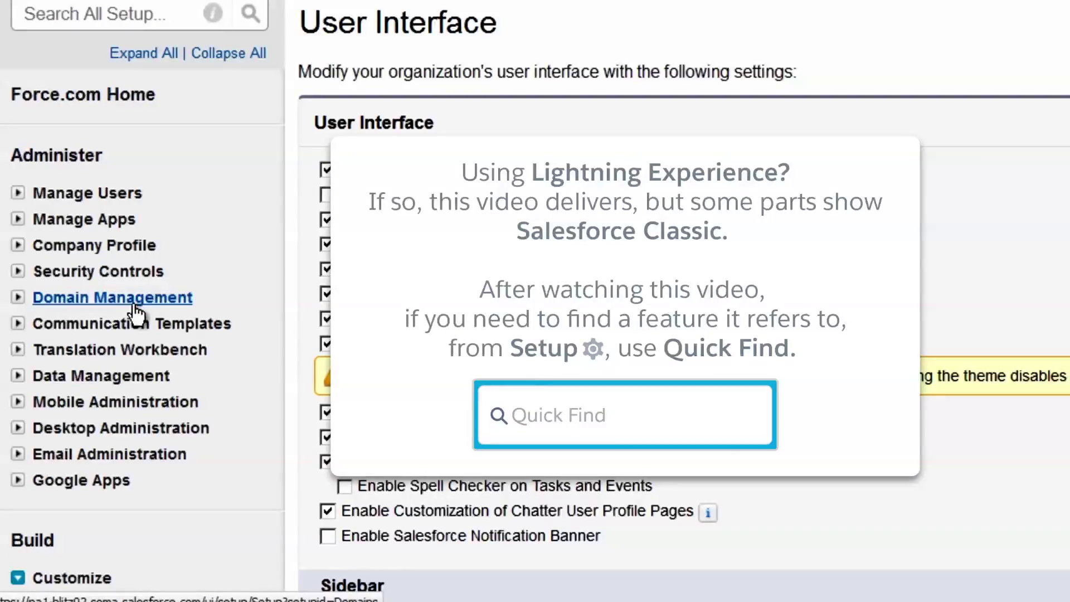
scroll(824, 471, down, 10)
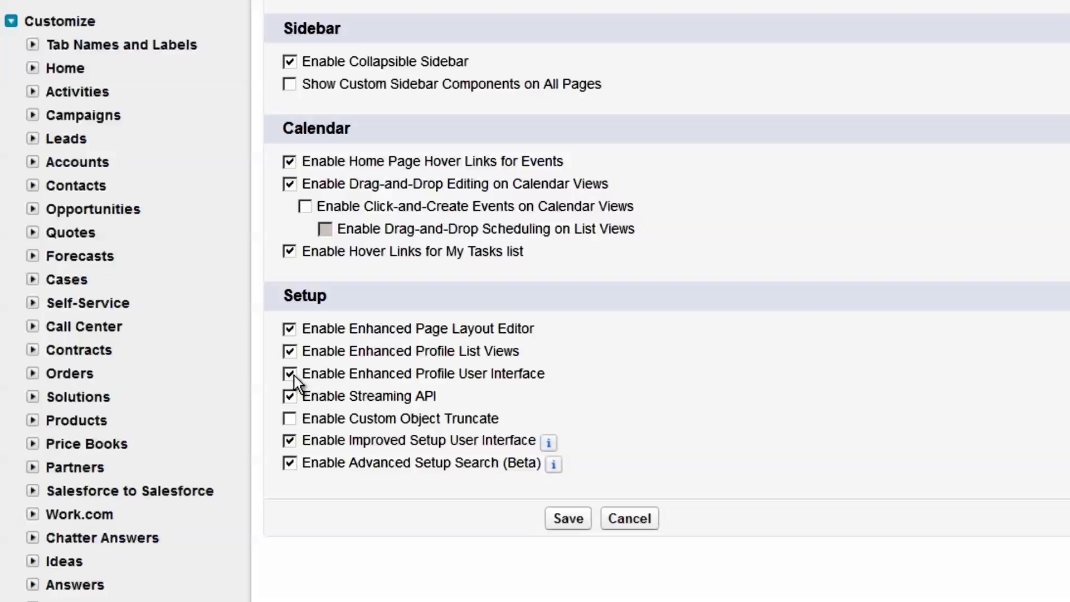
click(570, 523)
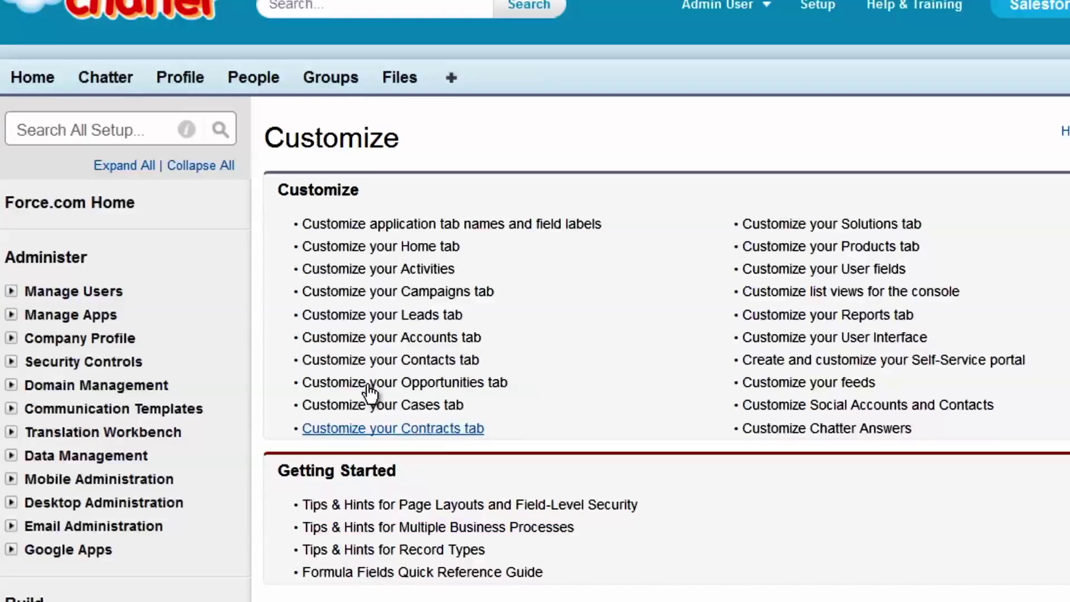
Search Setup for 'pro' and go to the Profiles list
click(114, 137)
text(p)
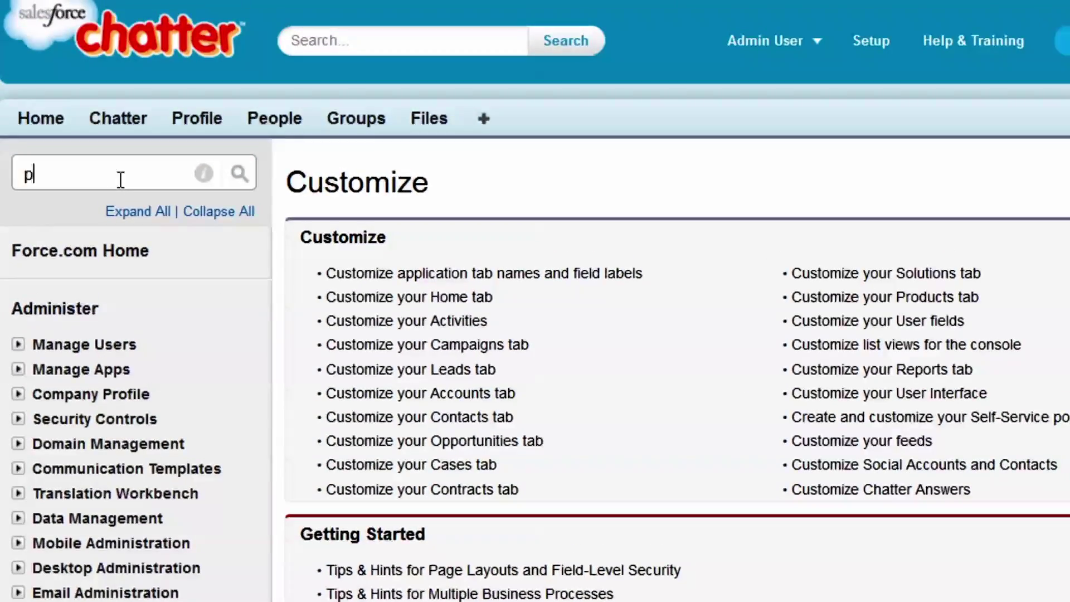
text(ro)
click(89, 341)
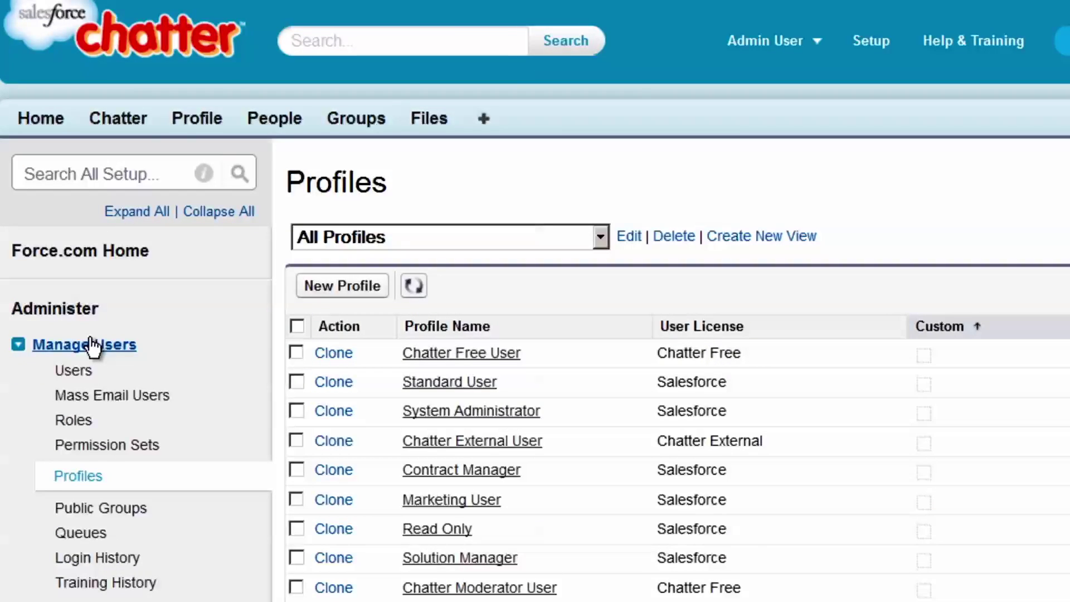
Clone the Standard User profile under the name 'Inside Sales Rep'
click(333, 382)
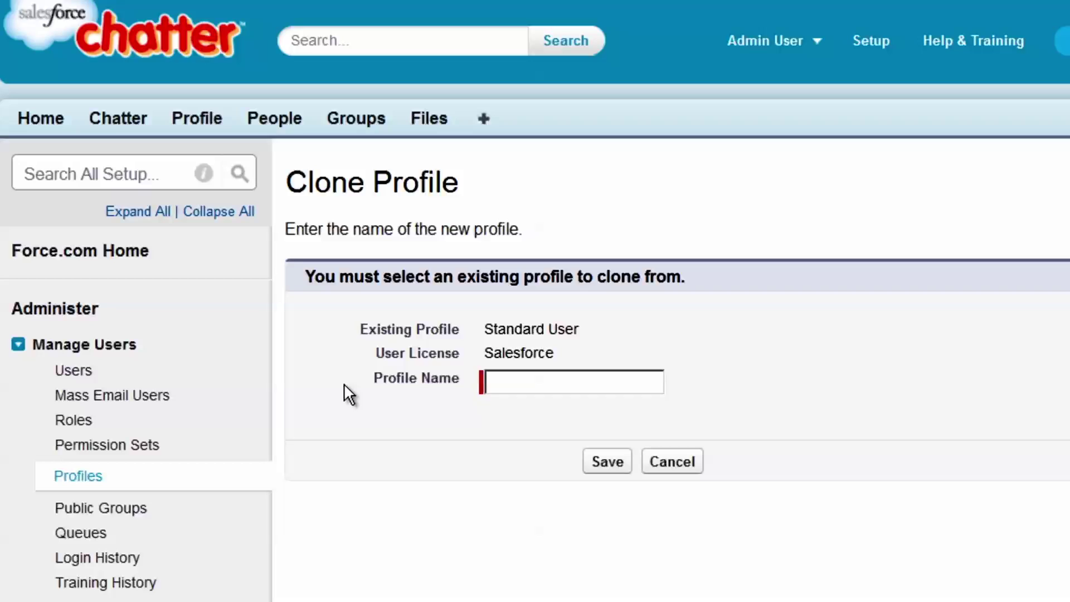
text(Inside Sales Rep)
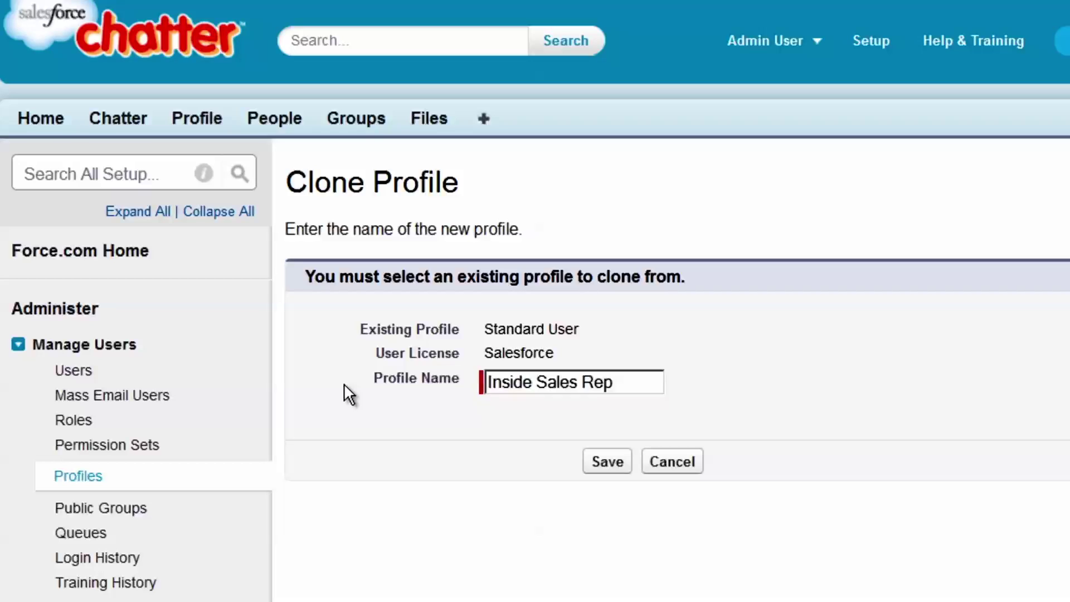
click(617, 464)
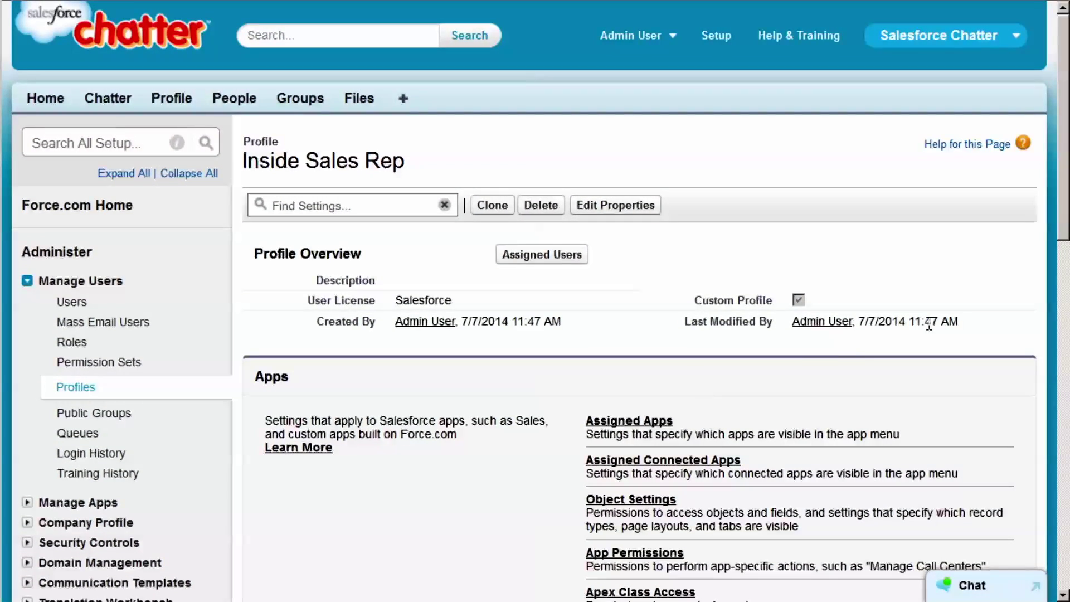
drag(1063, 194, 1064, 340)
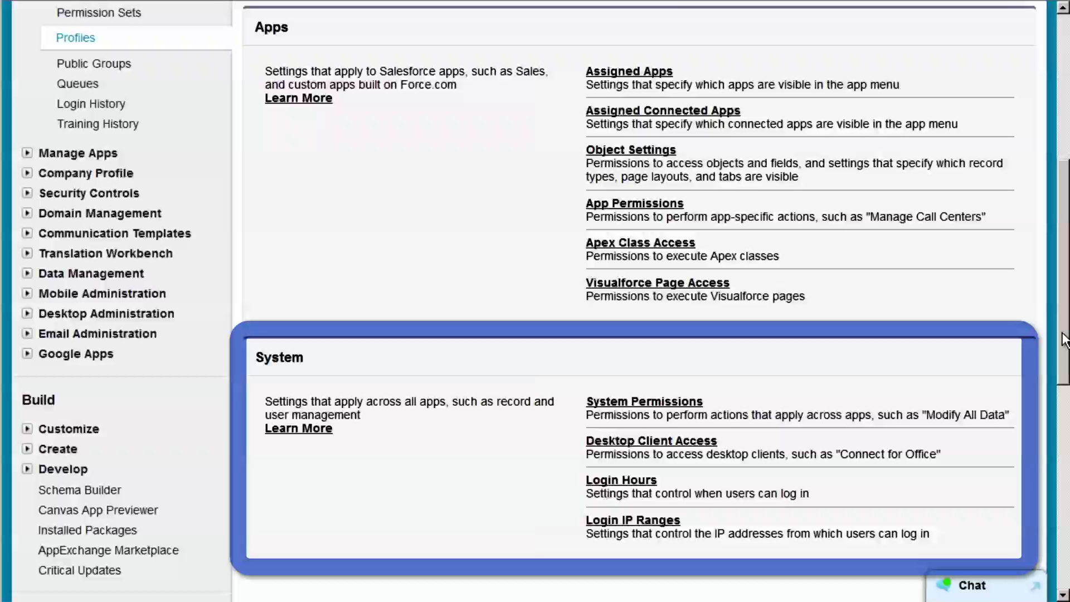
click(691, 403)
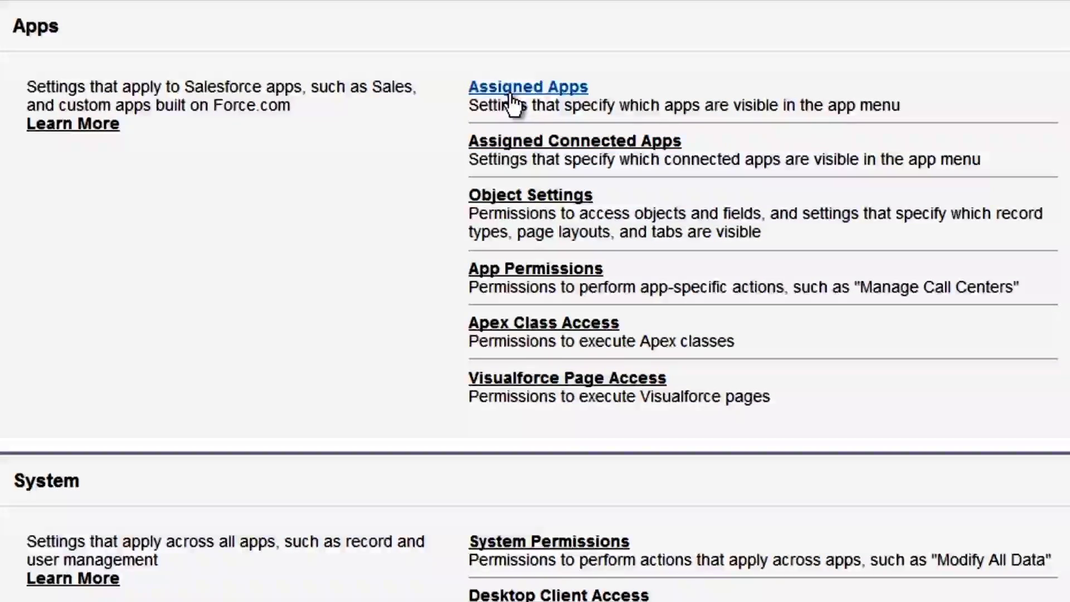
Hide the Call Center and Marketing apps from Inside Sales Rep, keeping Sales as the default
click(512, 92)
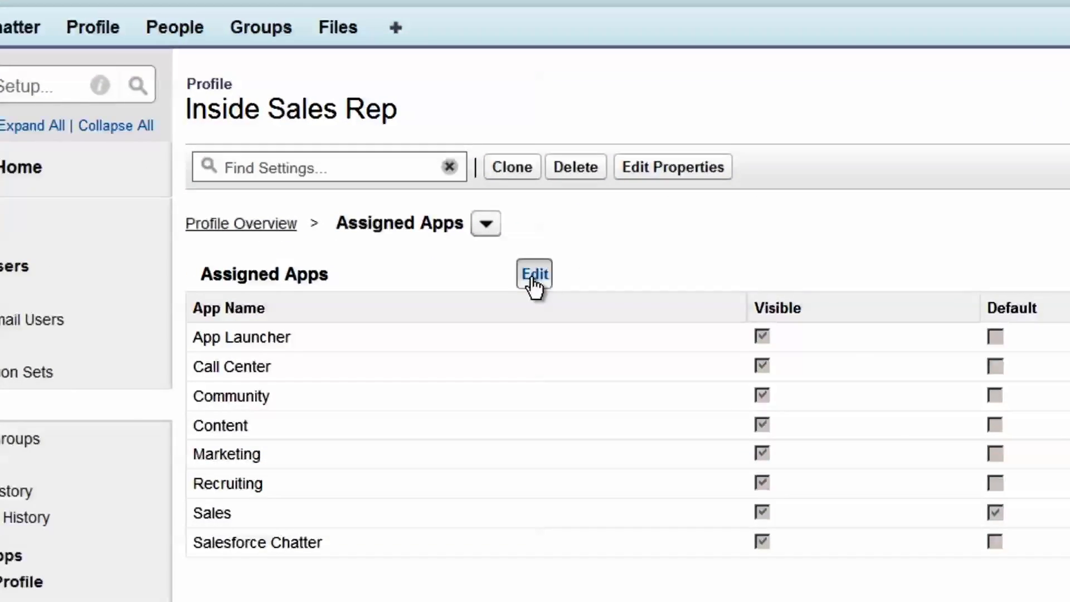
click(535, 277)
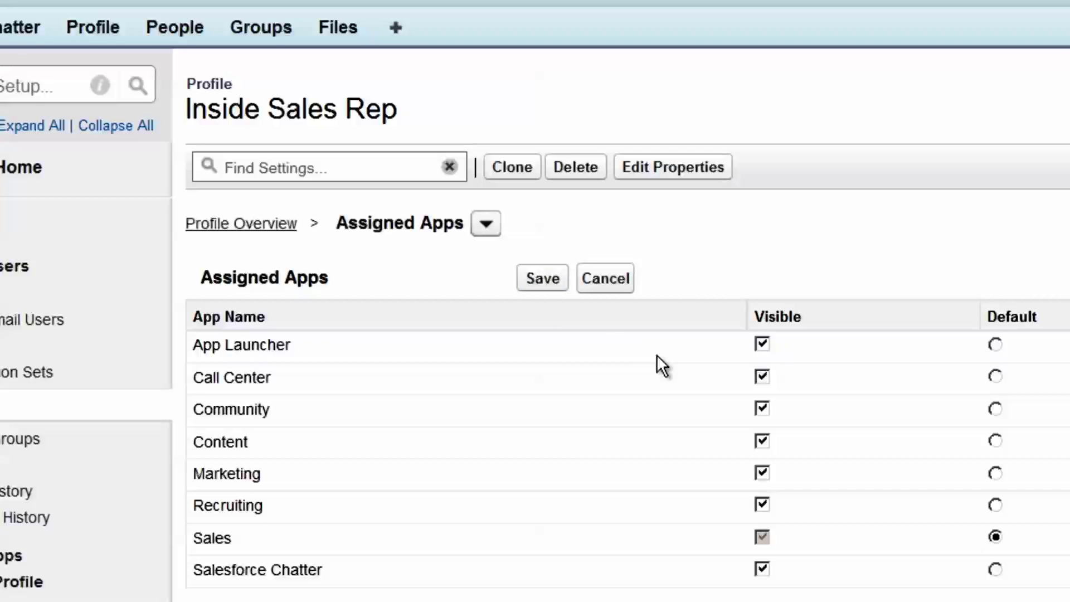
click(761, 378)
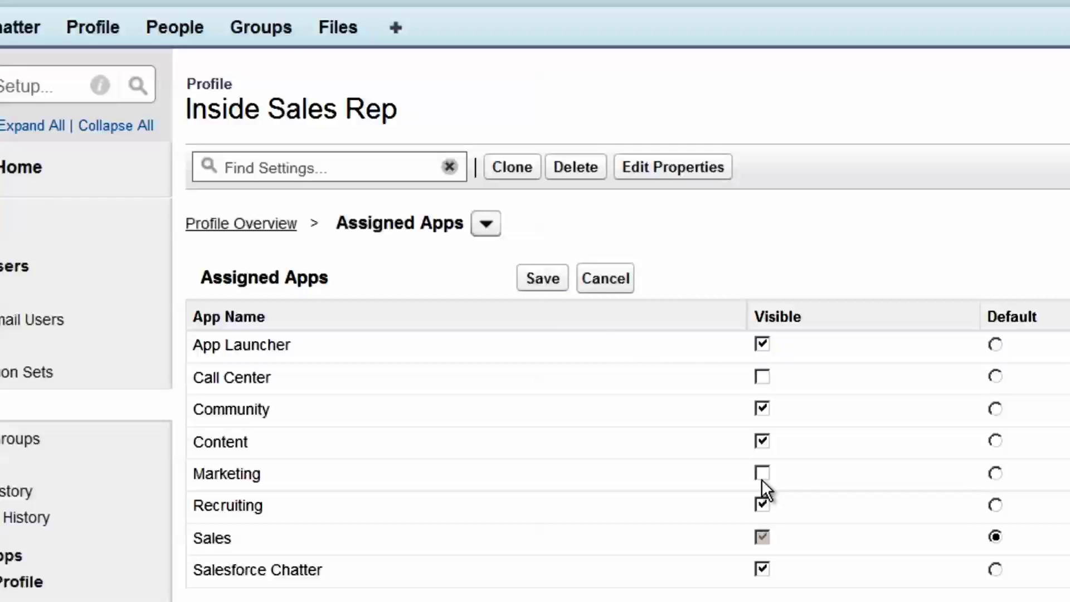
click(544, 282)
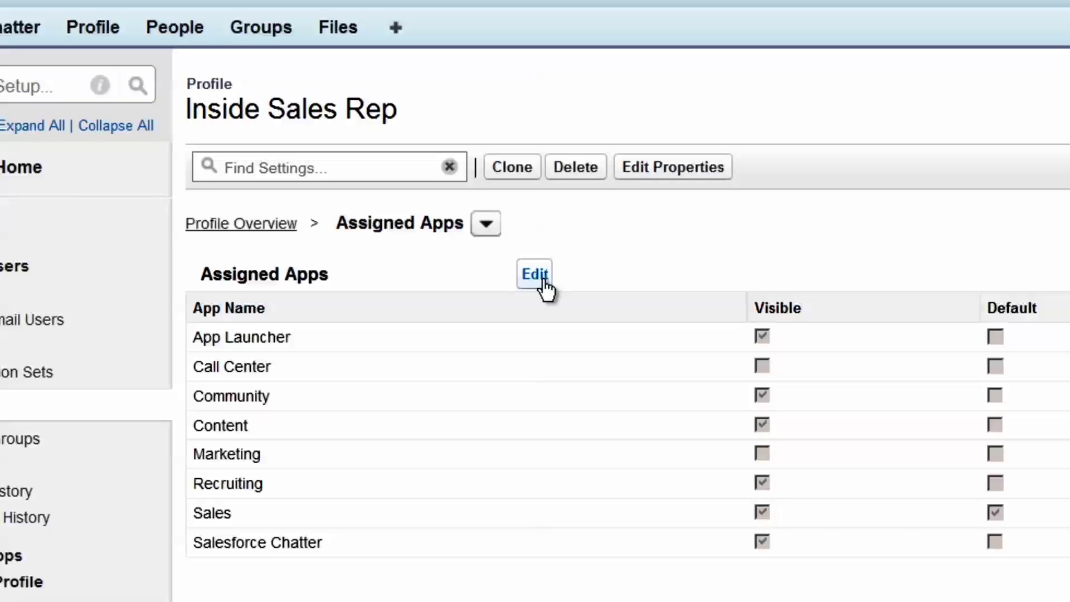
click(486, 223)
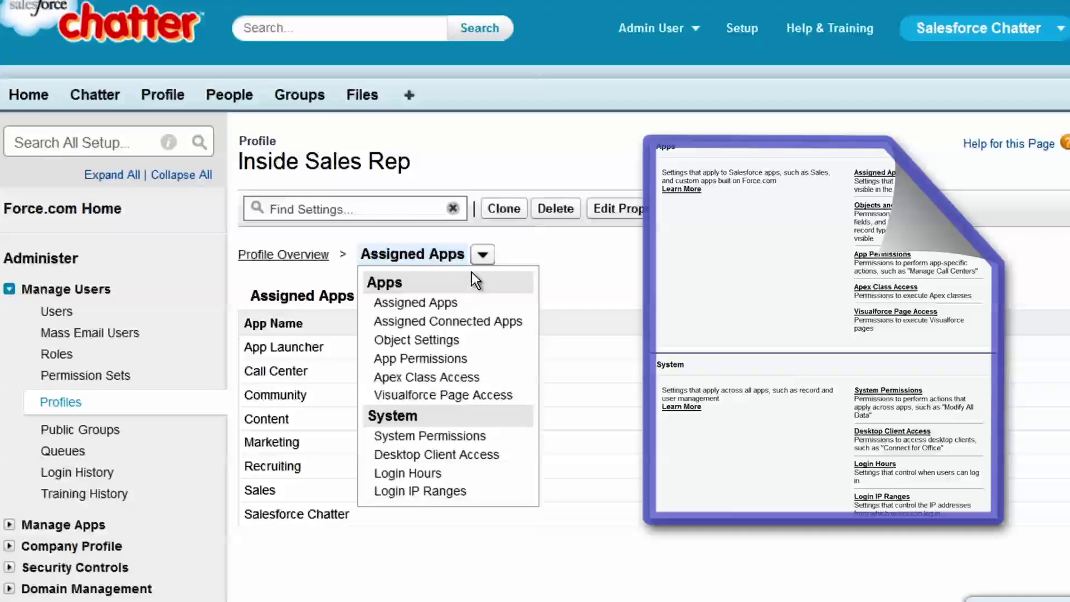
Restrict Inside Sales Rep's Accounts permissions to Read and Create, then bring up Contacts settings
click(451, 342)
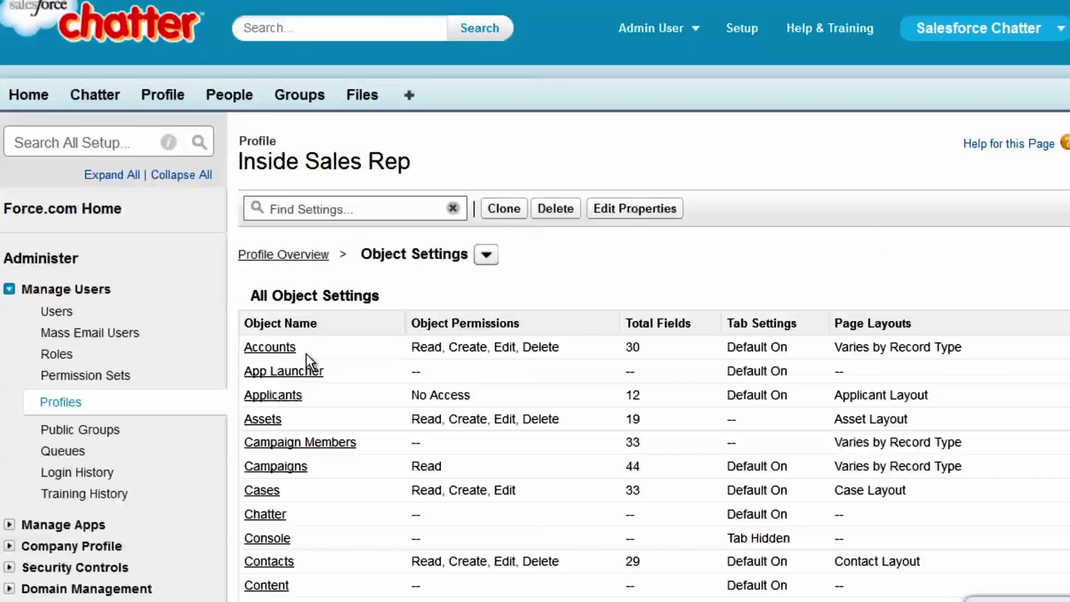
click(277, 356)
click(517, 299)
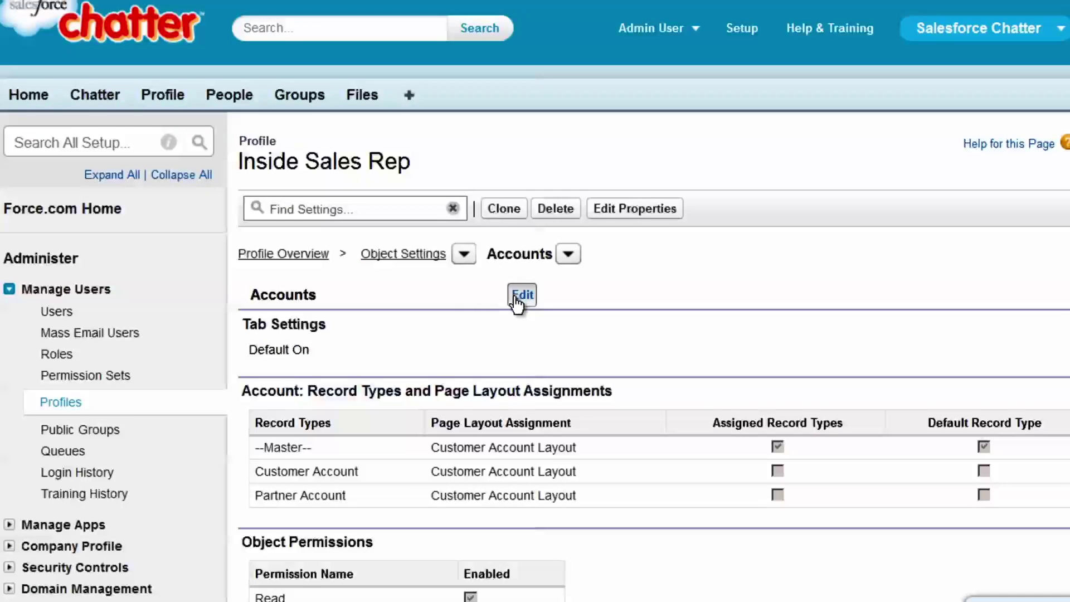
scroll(516, 306, down, 6)
click(470, 377)
scroll(470, 376, up, 3)
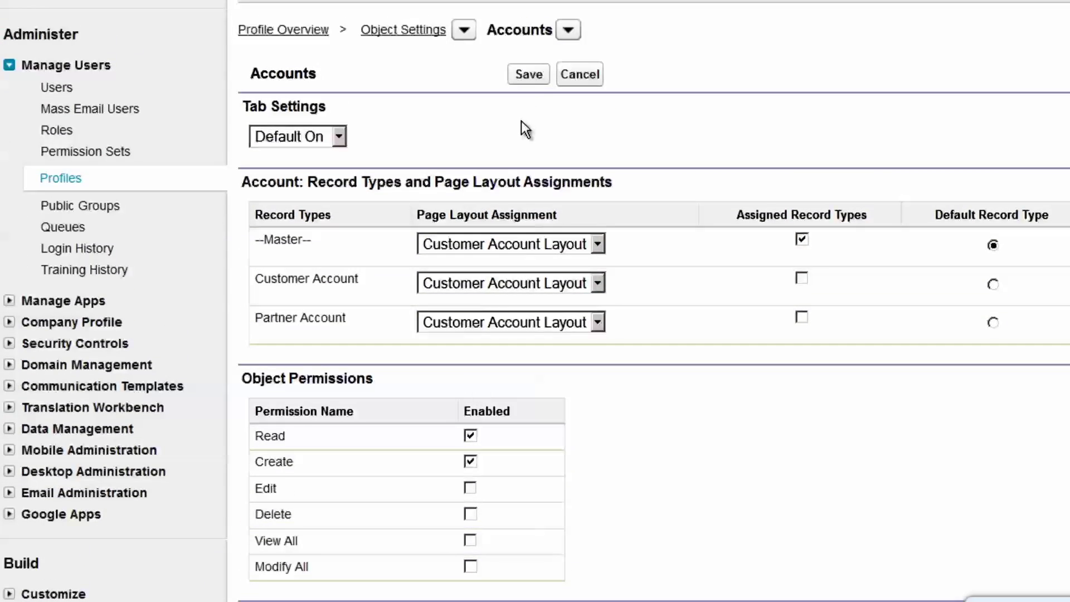
click(527, 74)
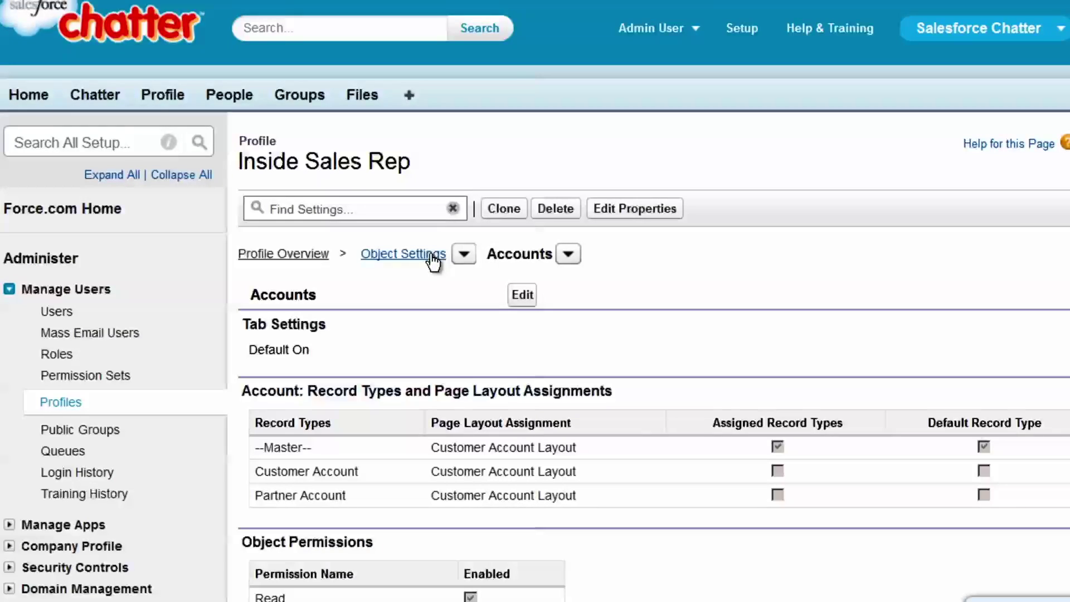
click(569, 254)
click(540, 445)
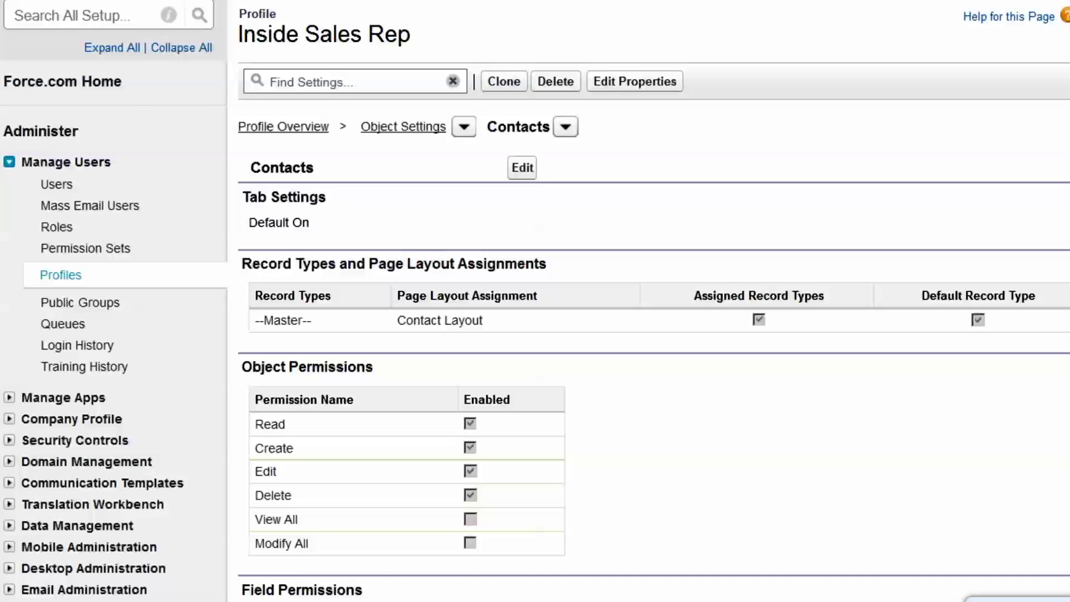
Save Opportunities permissions as Read, Create and Edit, with Delete left off
click(565, 128)
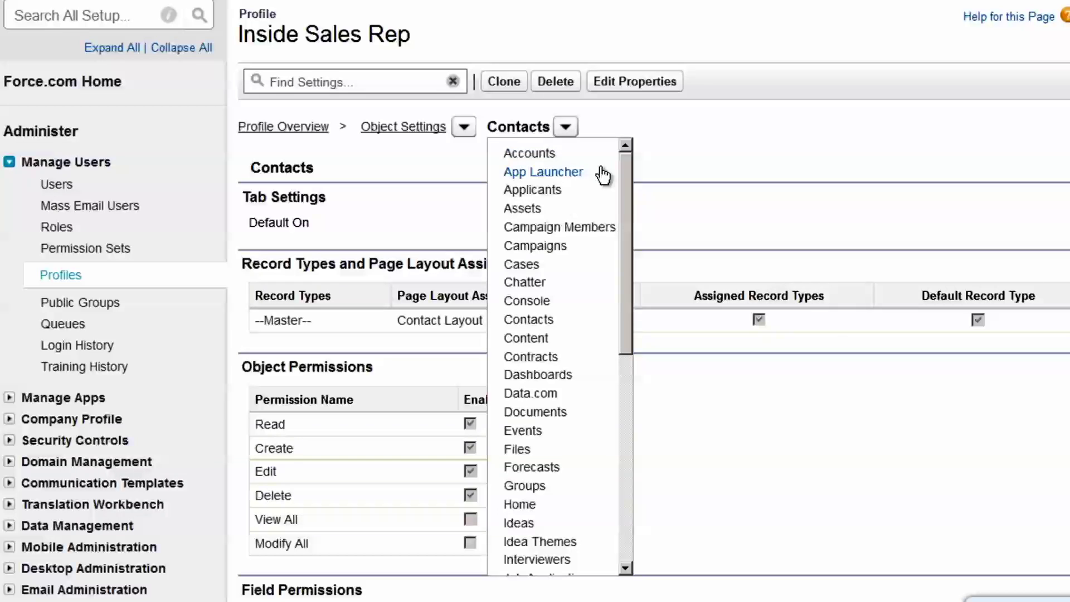
drag(631, 199, 627, 343)
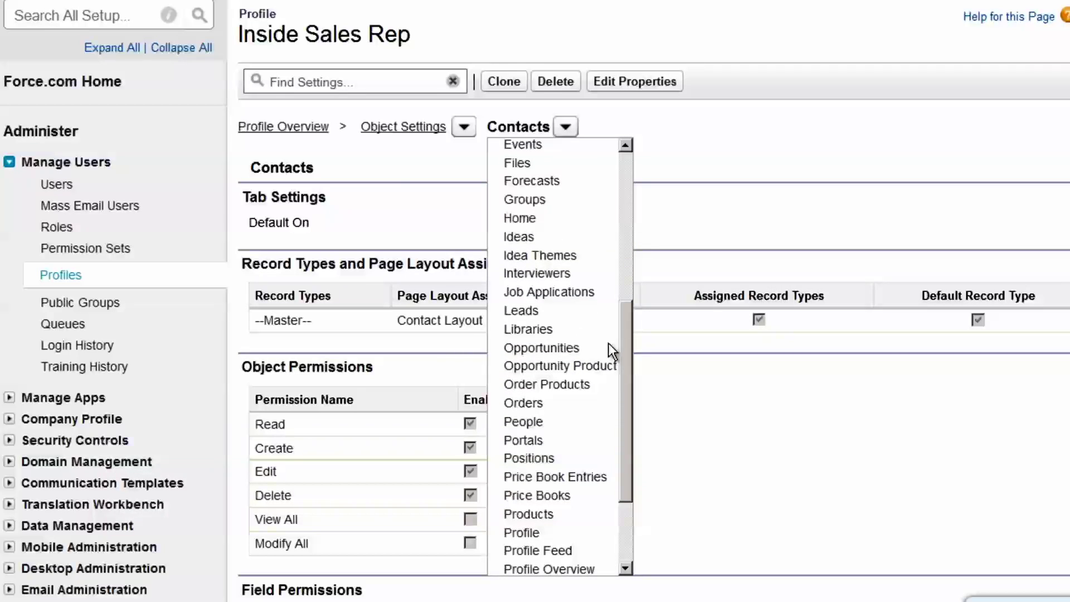
click(552, 347)
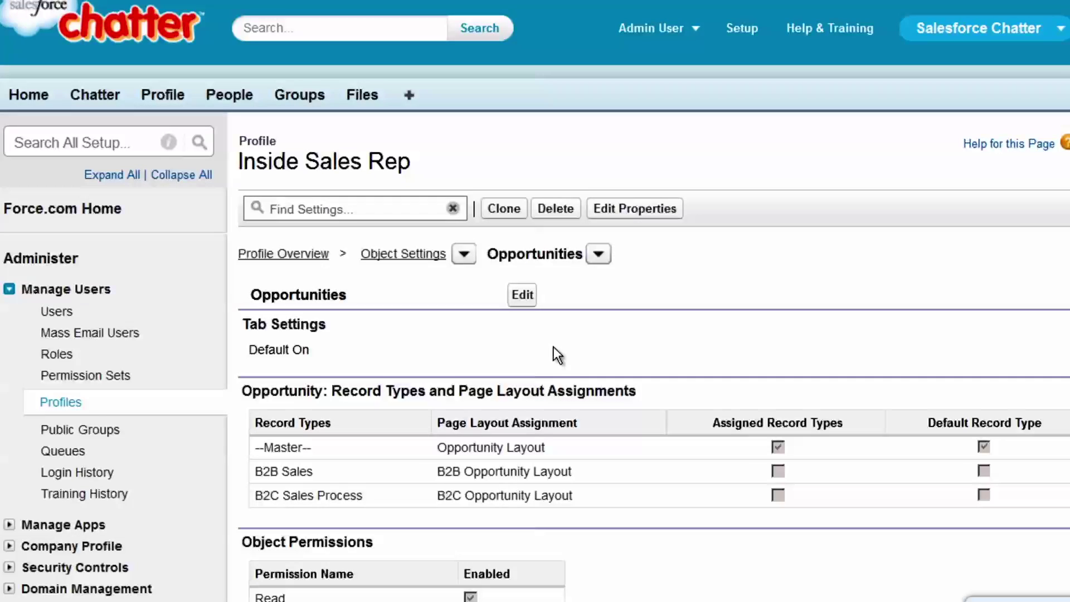
click(521, 296)
scroll(518, 301, down, 6)
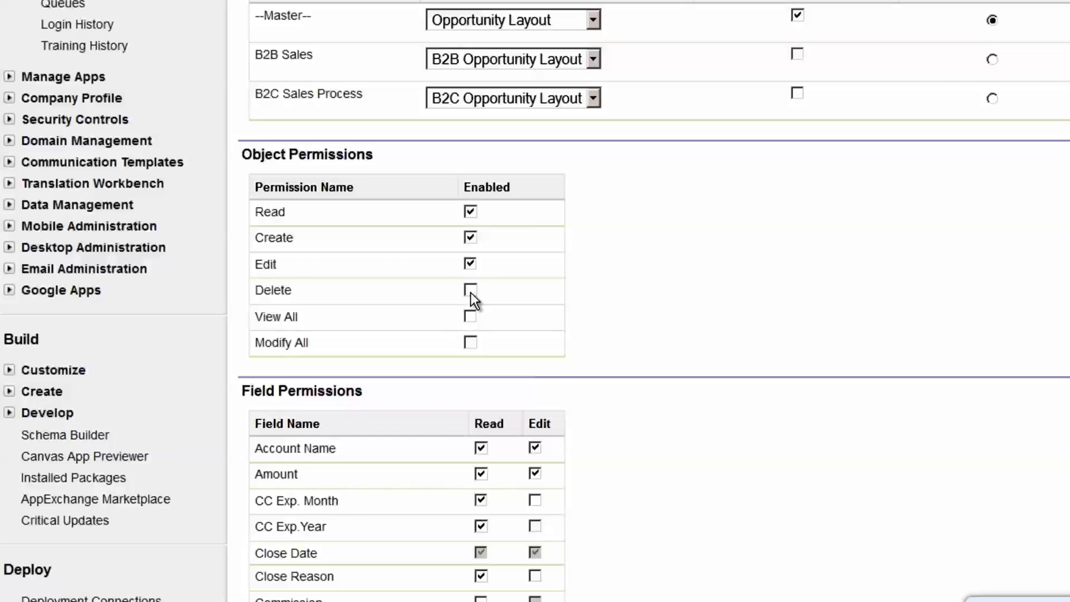
scroll(470, 292, up, 8)
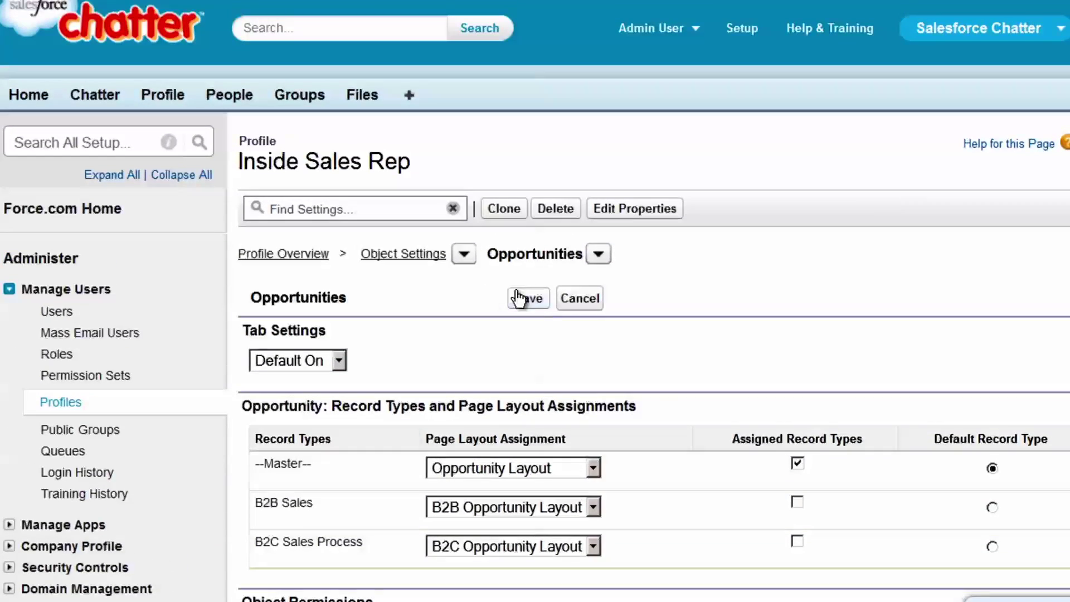
click(519, 298)
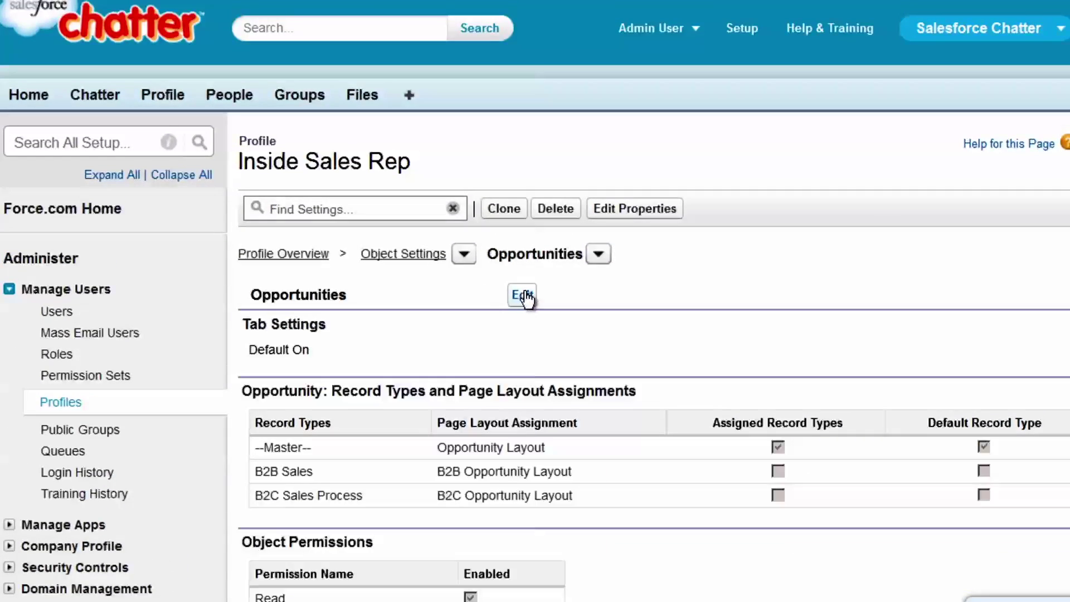
click(598, 255)
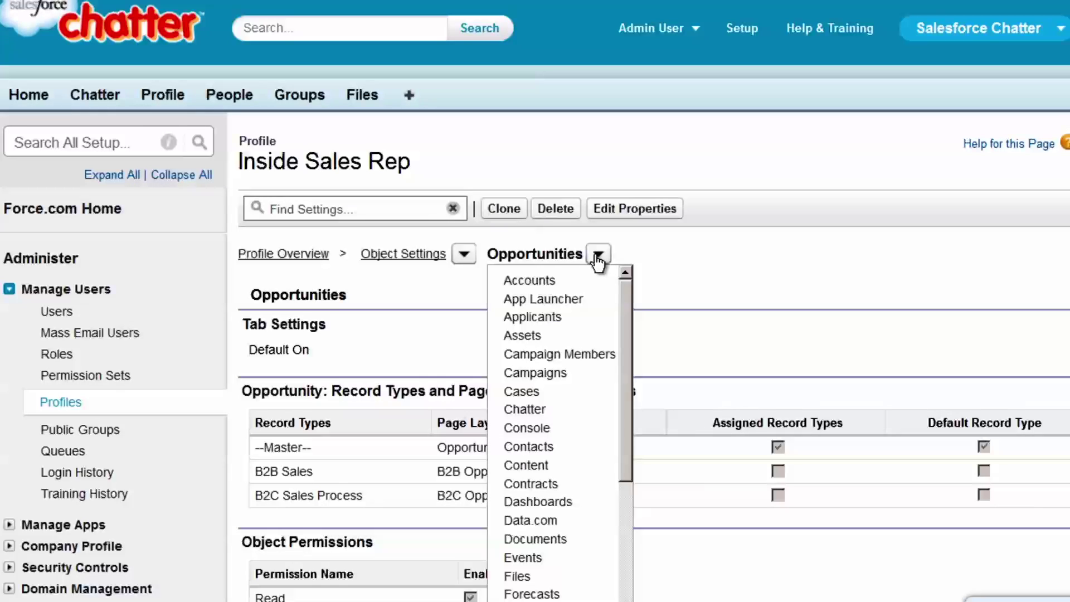
Clear all Documents object permissions for Inside Sales Rep, keeping its tab at Default On
click(547, 541)
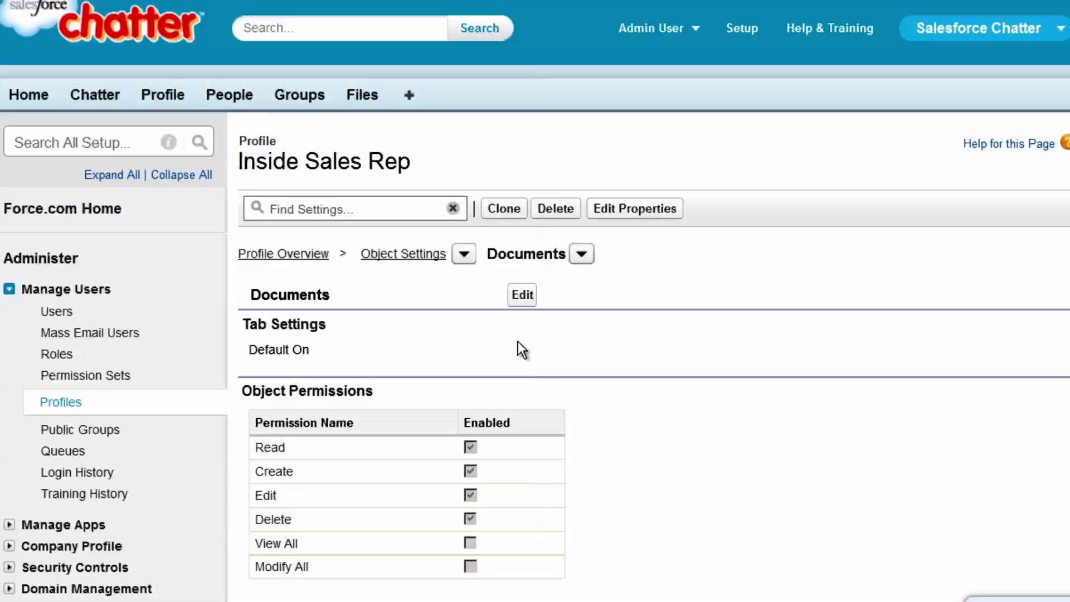
click(518, 296)
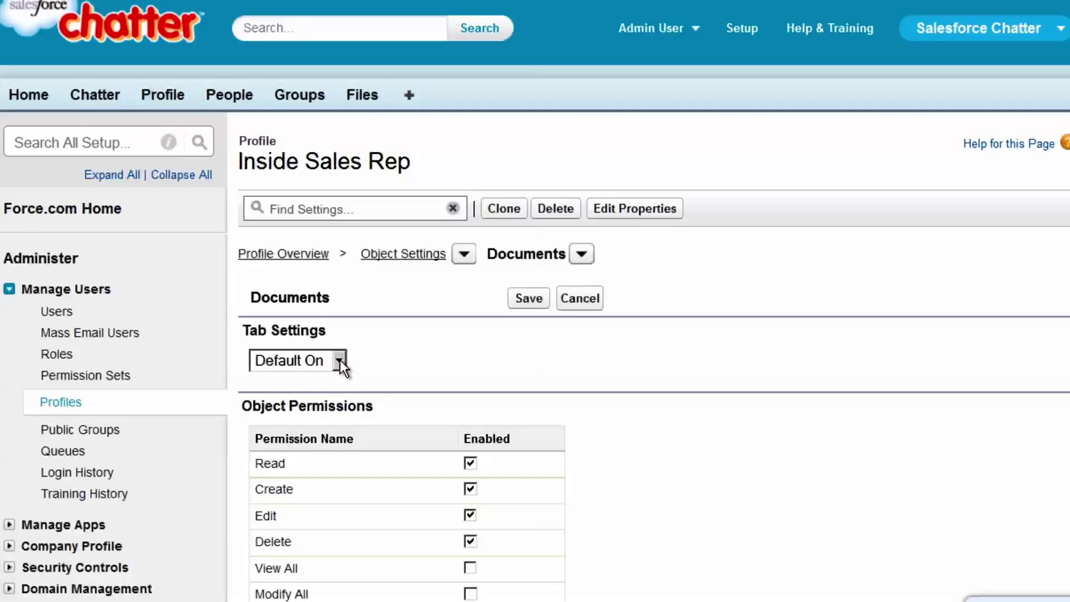
click(339, 359)
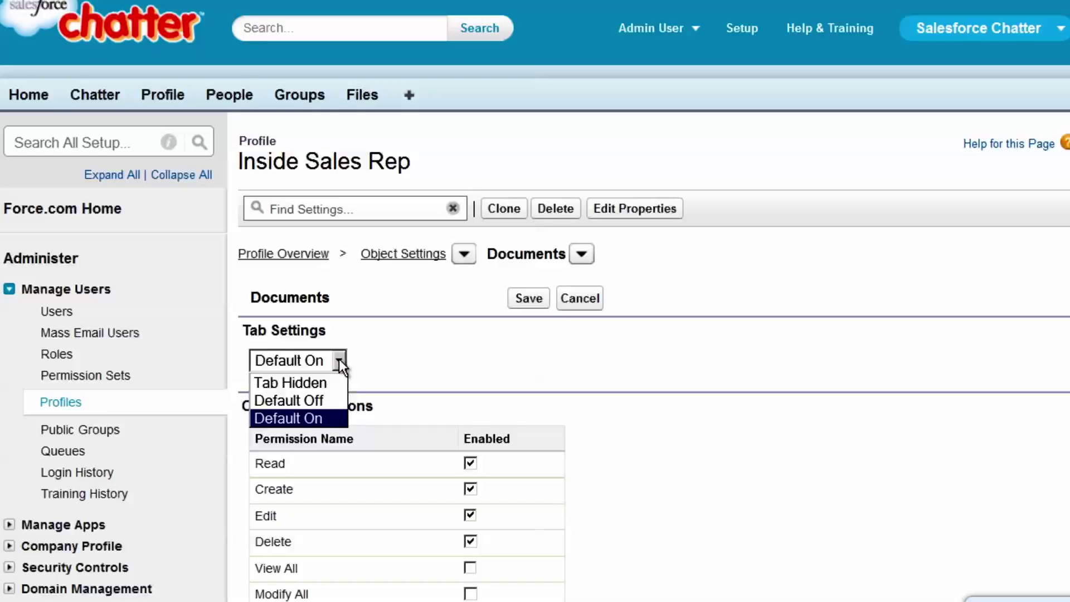
click(339, 360)
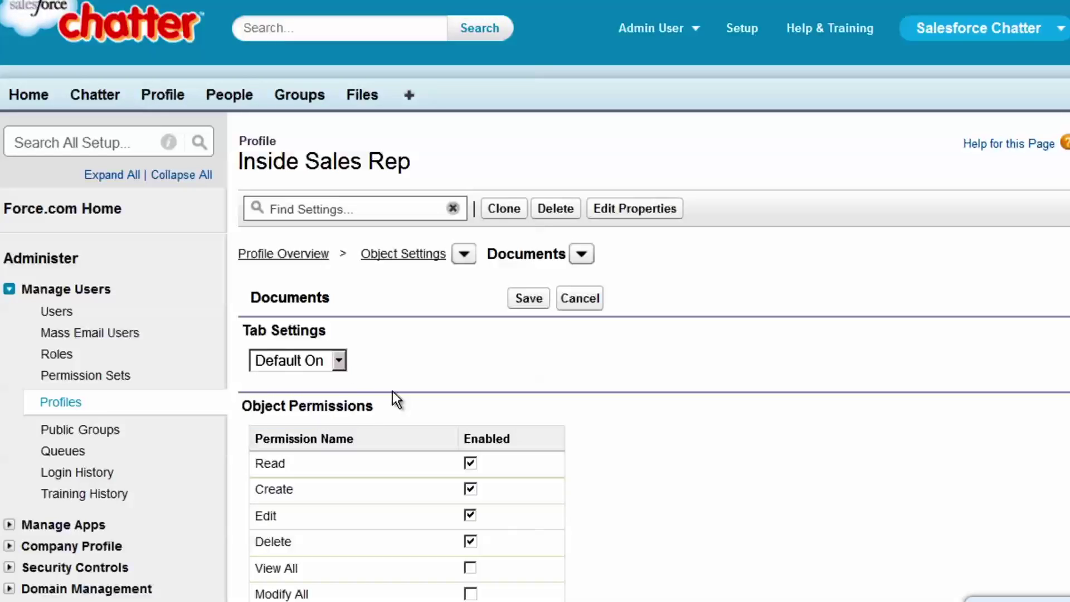
click(470, 465)
click(526, 301)
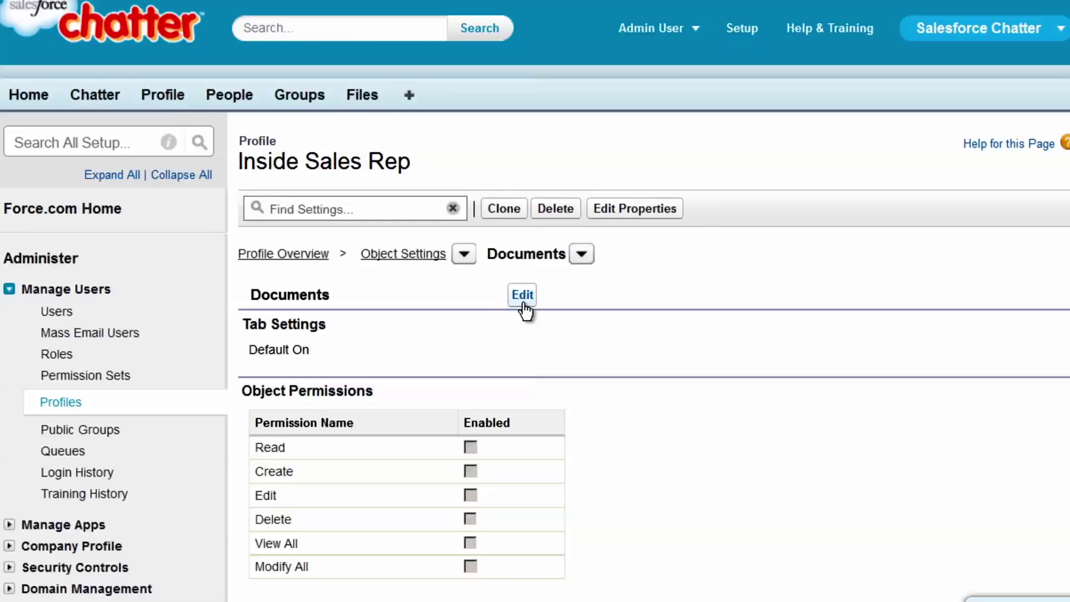
Change the first user in All Users to the Inside Sales Rep profile
click(67, 317)
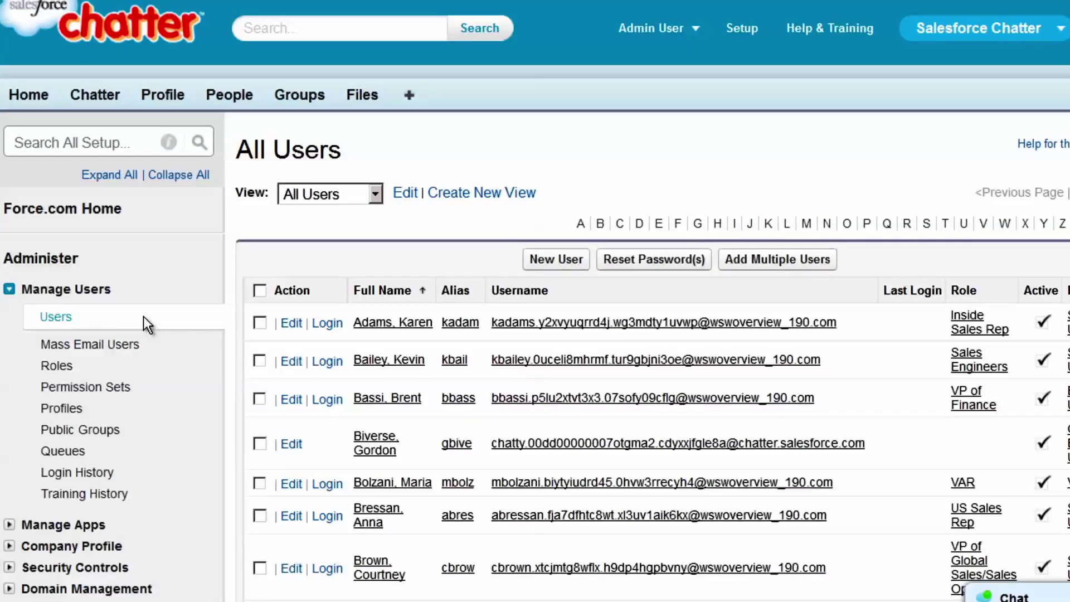
click(287, 320)
click(849, 346)
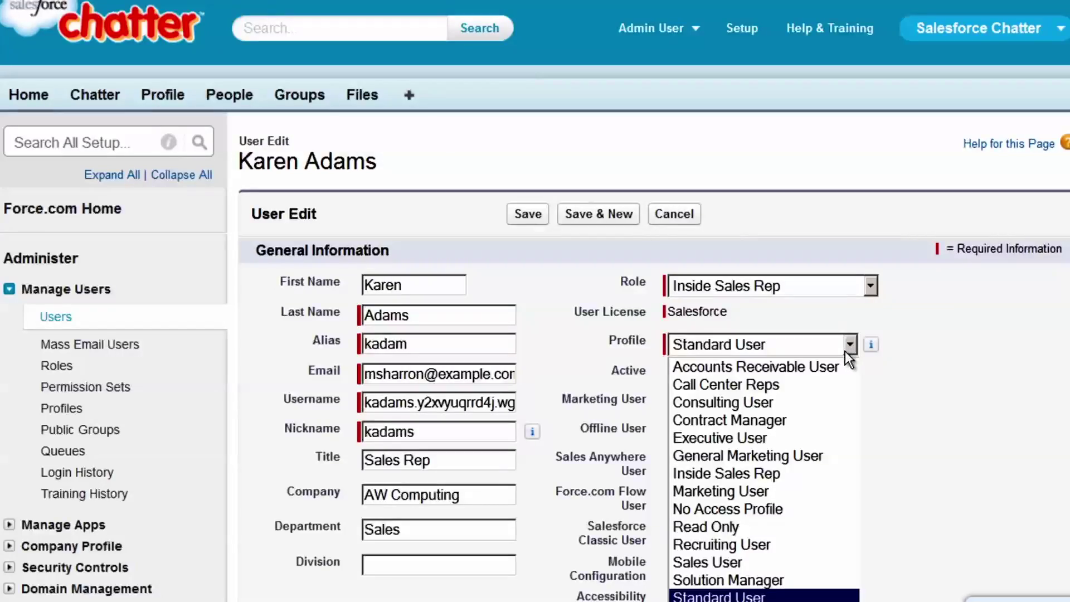
click(805, 473)
click(520, 216)
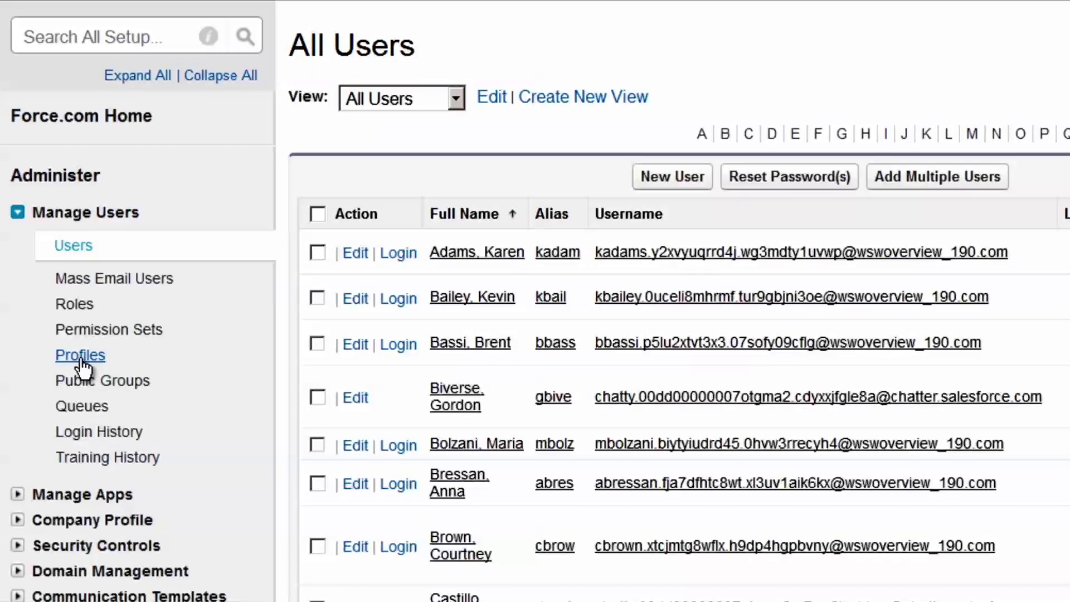
Open the Inside Sales Rep profile and list its four assigned users
click(80, 358)
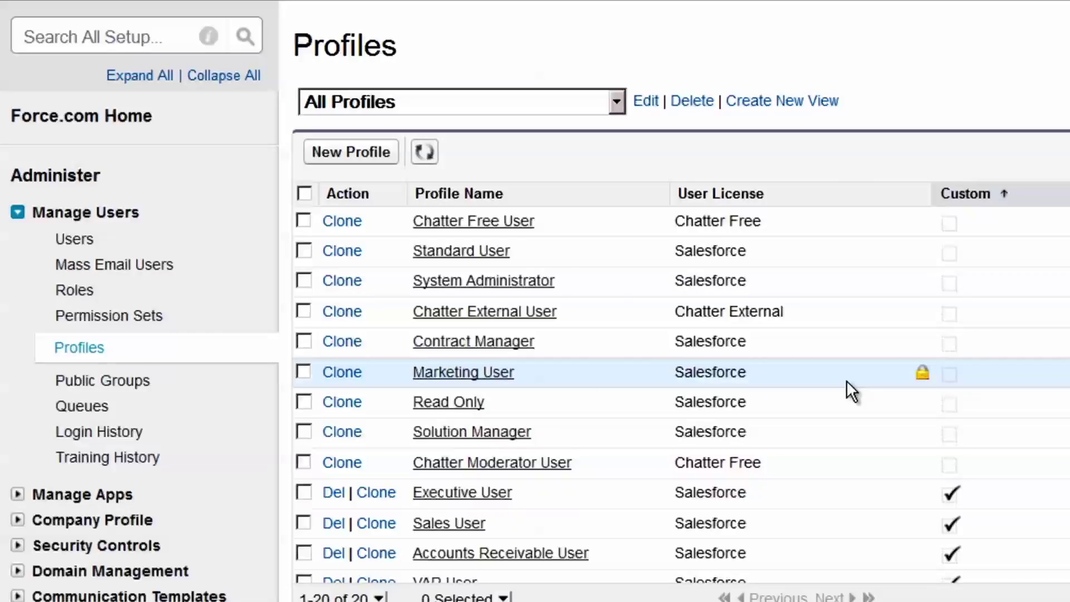
scroll(847, 380, down, 2)
scroll(852, 382, down, 3)
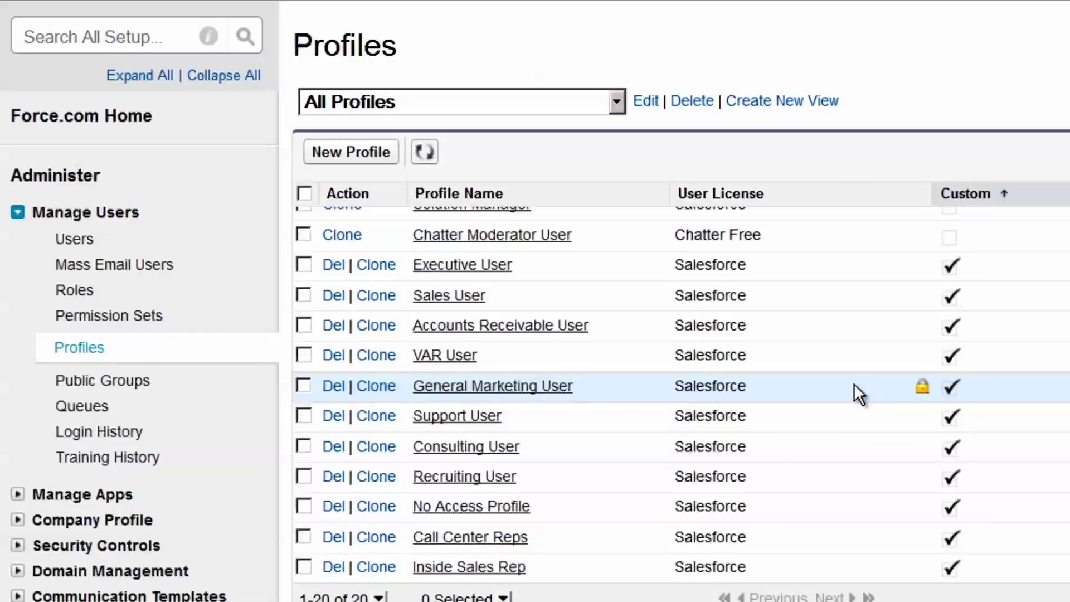
scroll(854, 394, down, 2)
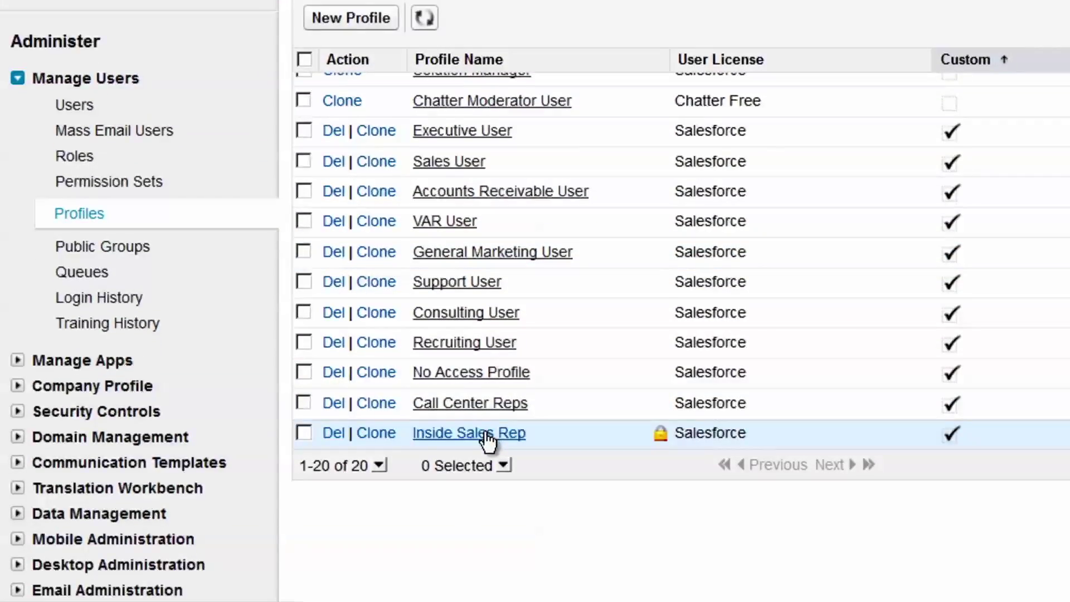
click(487, 435)
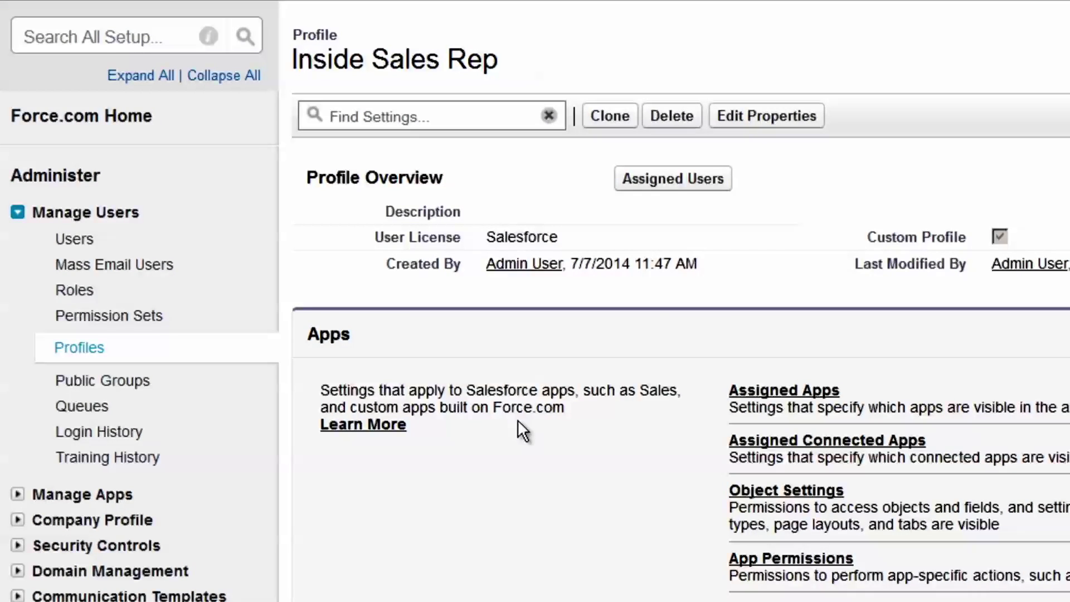
click(680, 178)
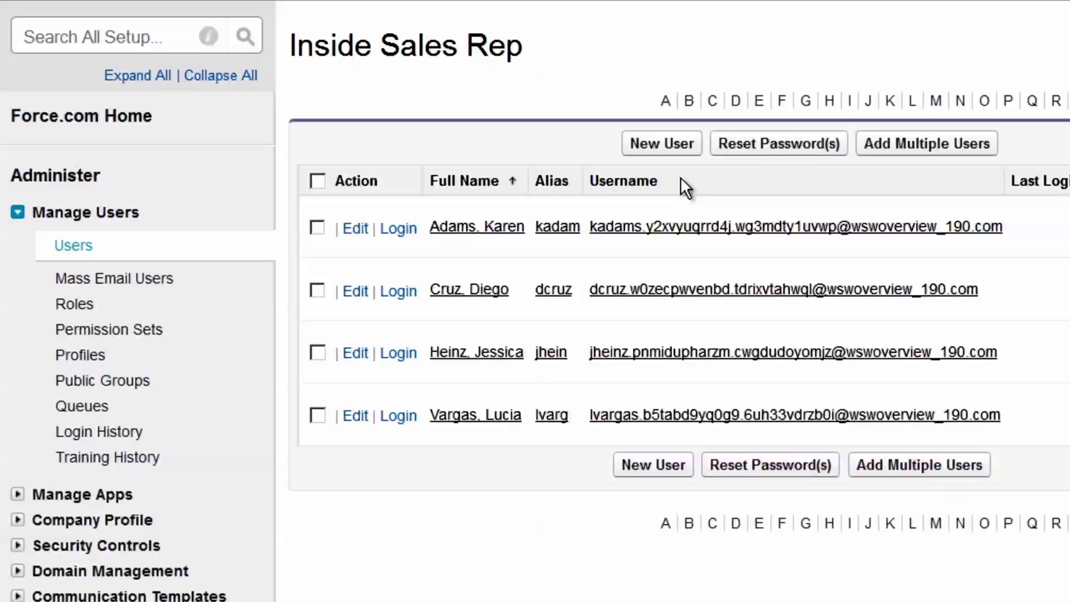